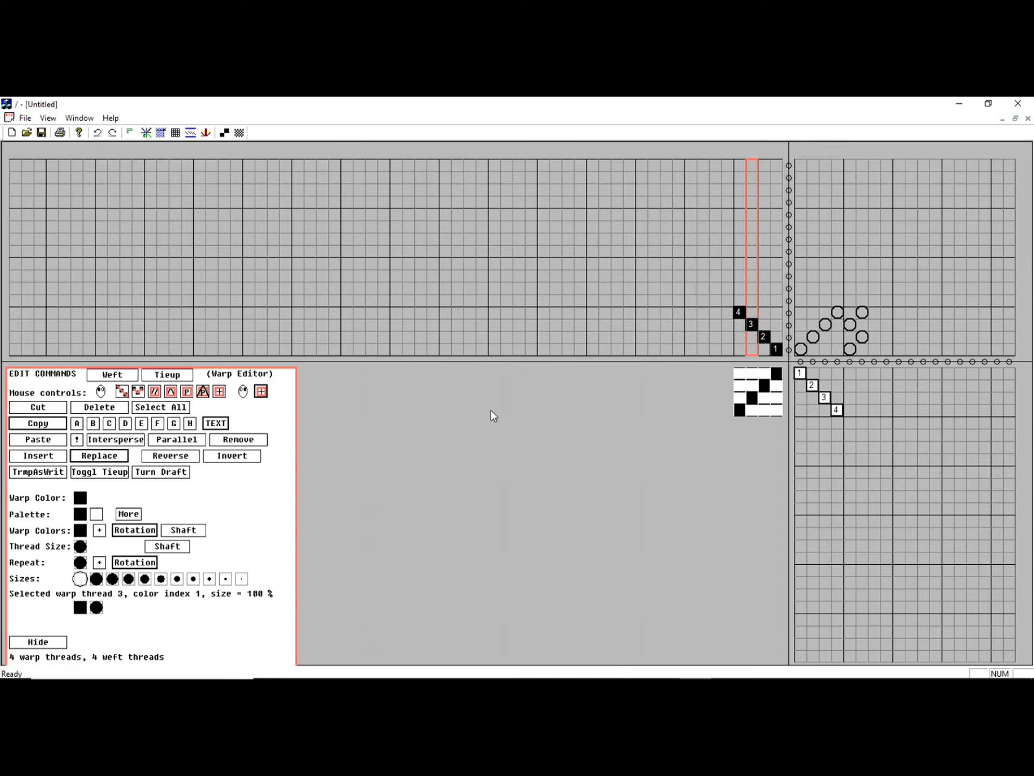
# Step: Thread eight more warp threads from thread 8 onward on shafts 1 to 7 and 9
pyautogui.click(689, 350)
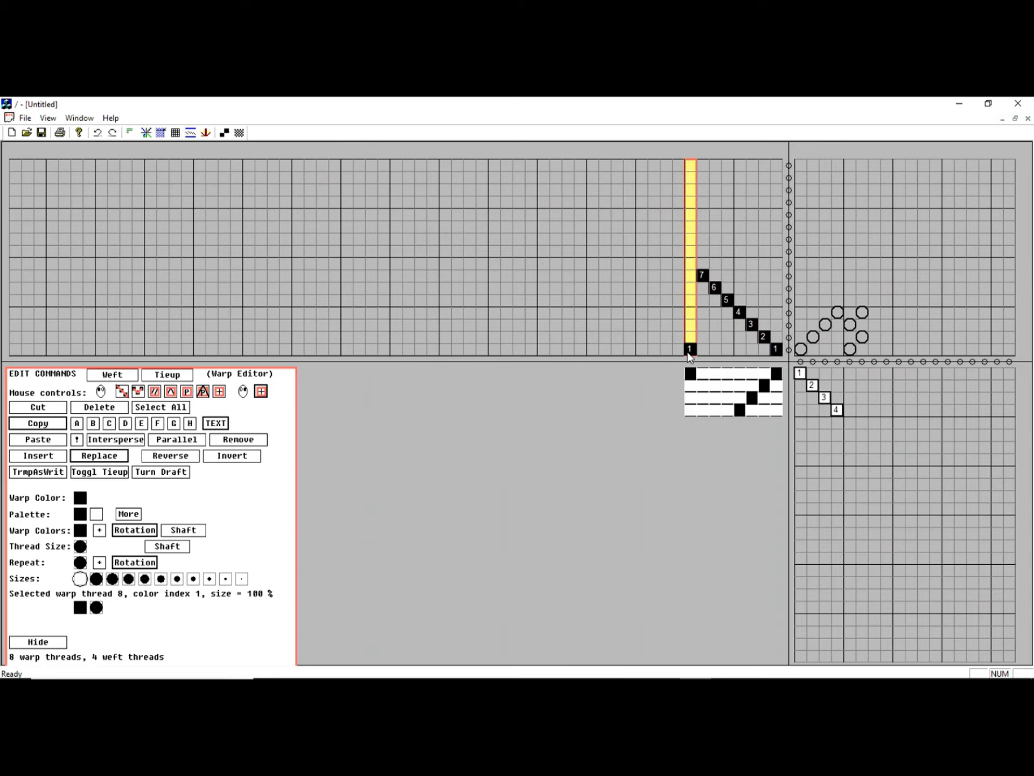
pyautogui.write('234567')
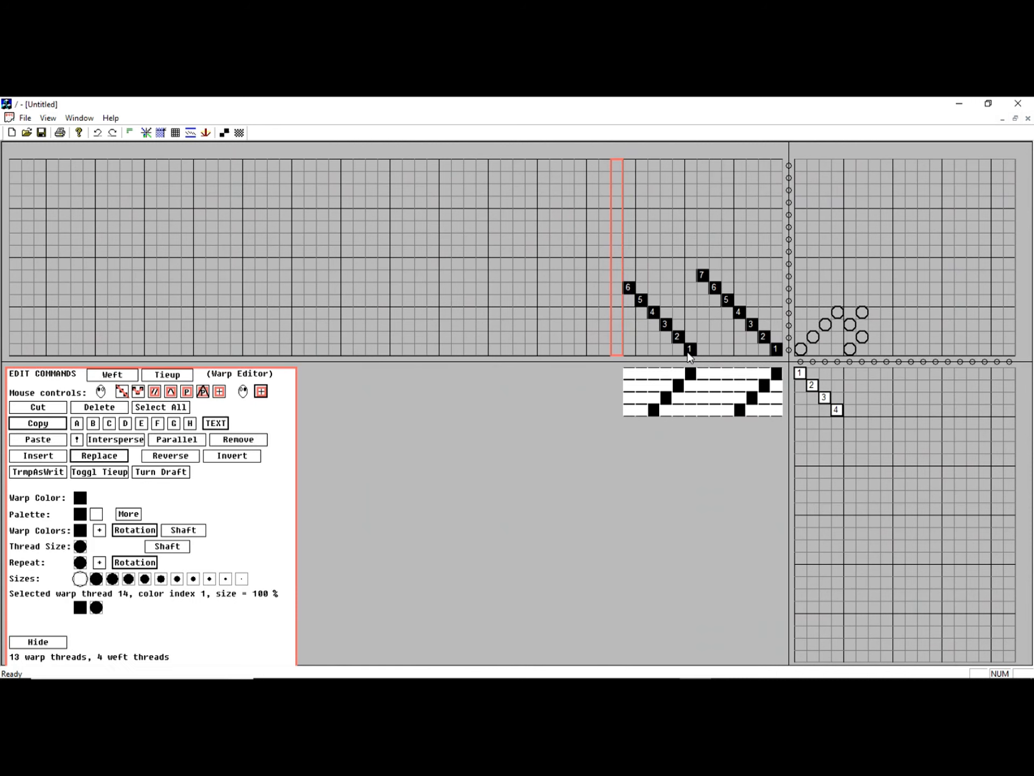
pyautogui.write('9')
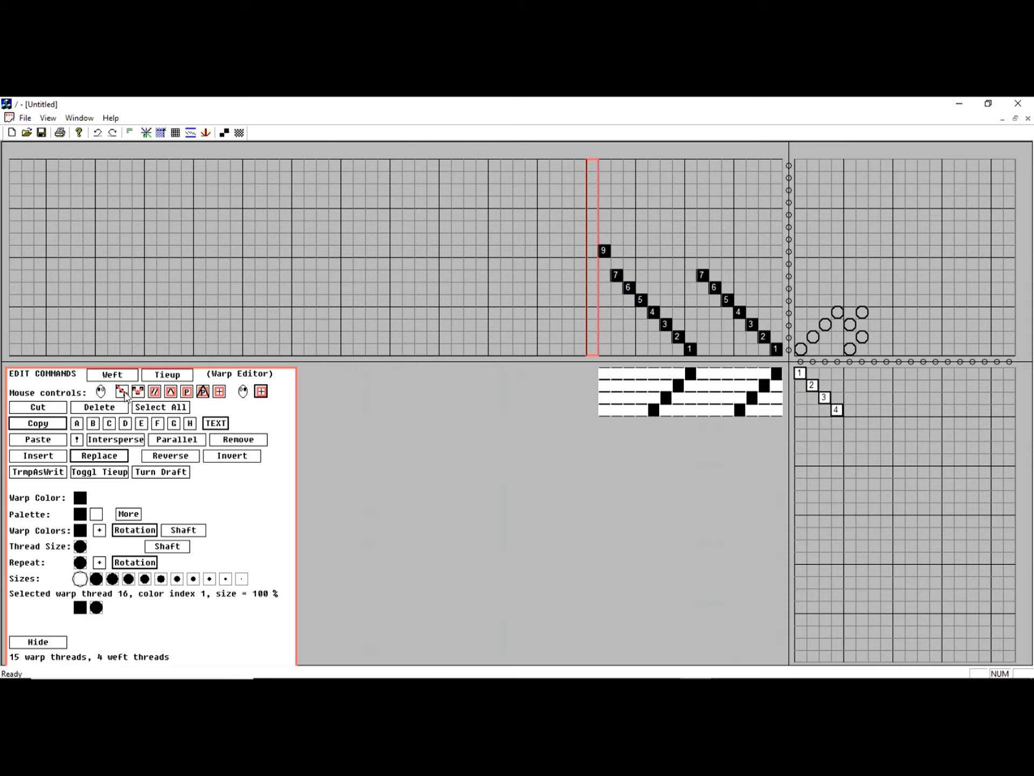
# Step: Draw a straight line across 54 warp threads from shaft 1 to 15, and another in the weft from treadle 1 to 15
pyautogui.click(123, 392)
pyautogui.moveTo(777, 349); pyautogui.dragTo(128, 180)
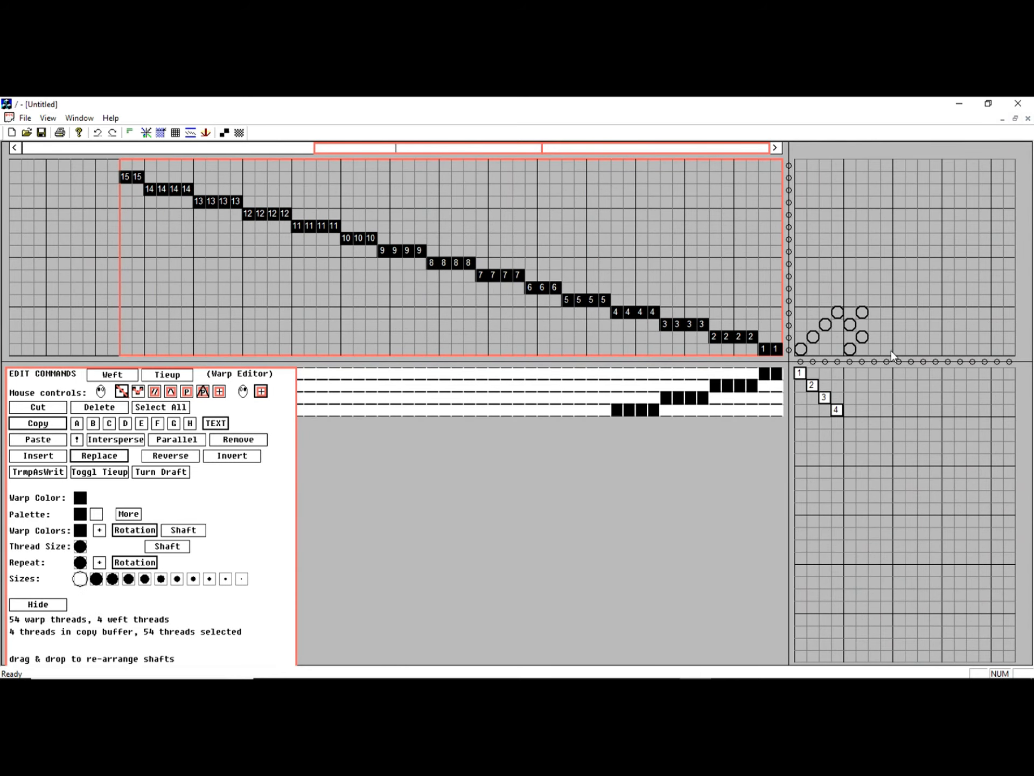
pyautogui.click(791, 235)
pyautogui.moveTo(800, 371); pyautogui.dragTo(972, 534)
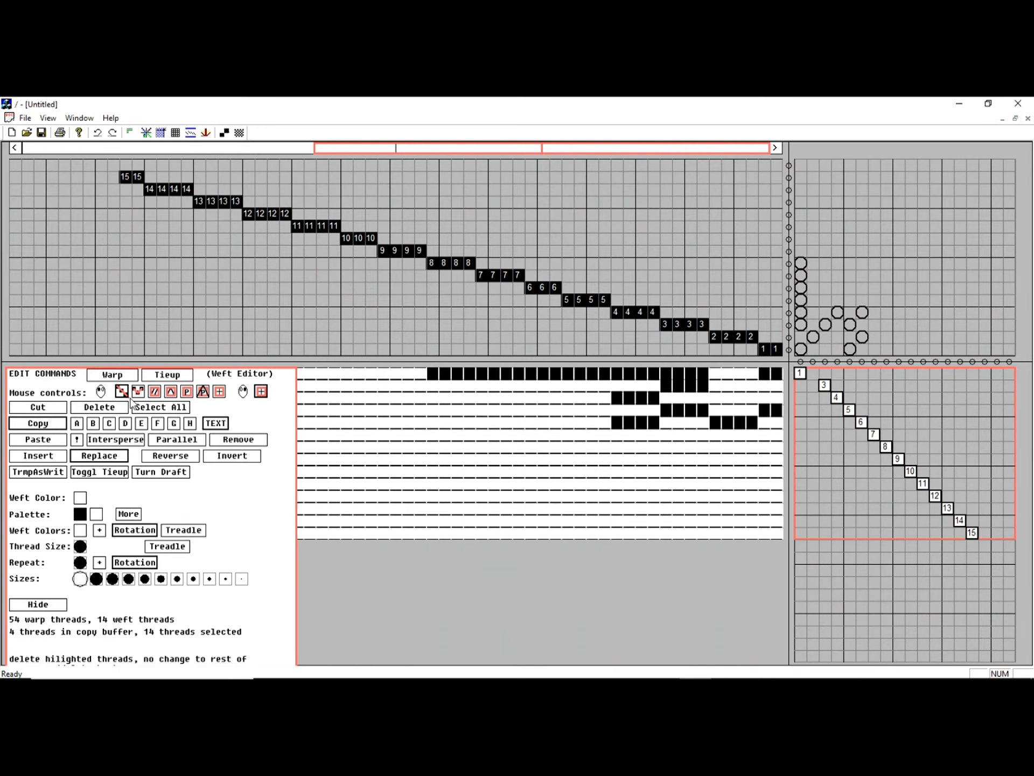
# Step: Sketch freehand curves in the warp threading, the tie-up and the weft treadling
pyautogui.moveTo(775, 347)
pyautogui.mouseDown()
pyautogui.moveTo(750, 272)
pyautogui.moveTo(693, 238)
pyautogui.moveTo(613, 228)
pyautogui.moveTo(474, 311)
pyautogui.moveTo(361, 318)
pyautogui.moveTo(327, 302)
pyautogui.mouseUp()
pyautogui.moveTo(870, 245)
pyautogui.mouseDown()
pyautogui.moveTo(960, 229)
pyautogui.moveTo(966, 261)
pyautogui.mouseUp()
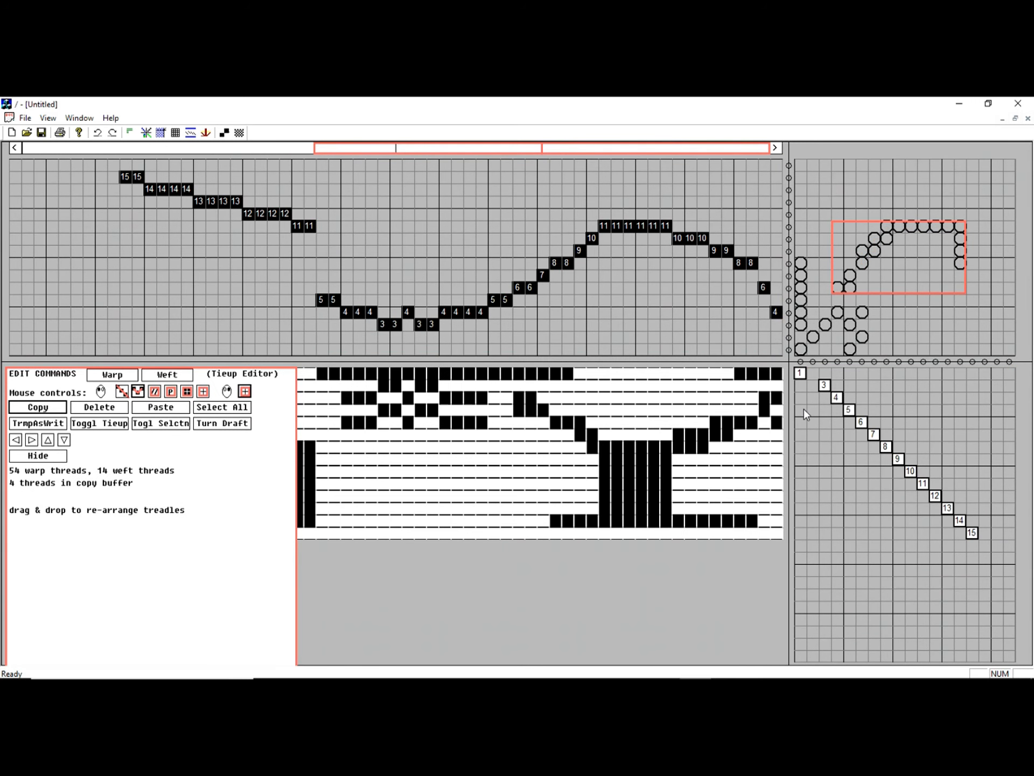
pyautogui.moveTo(850, 520)
pyautogui.mouseDown()
pyautogui.moveTo(913, 413)
pyautogui.moveTo(961, 447)
pyautogui.moveTo(960, 459)
pyautogui.mouseUp()
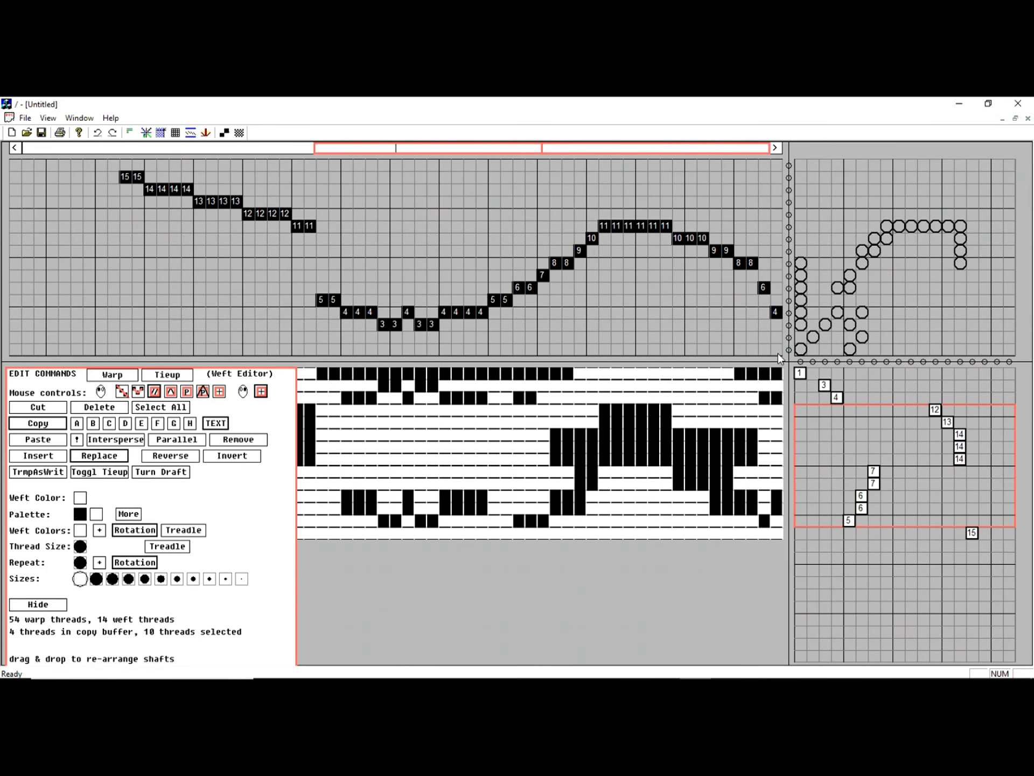
# Step: Draw repeating straight runs in the warp on shafts 1–9 and 11–14, in the weft on treadles 1–2, and diagonally across the tie-up
pyautogui.moveTo(778, 353); pyautogui.dragTo(396, 247)
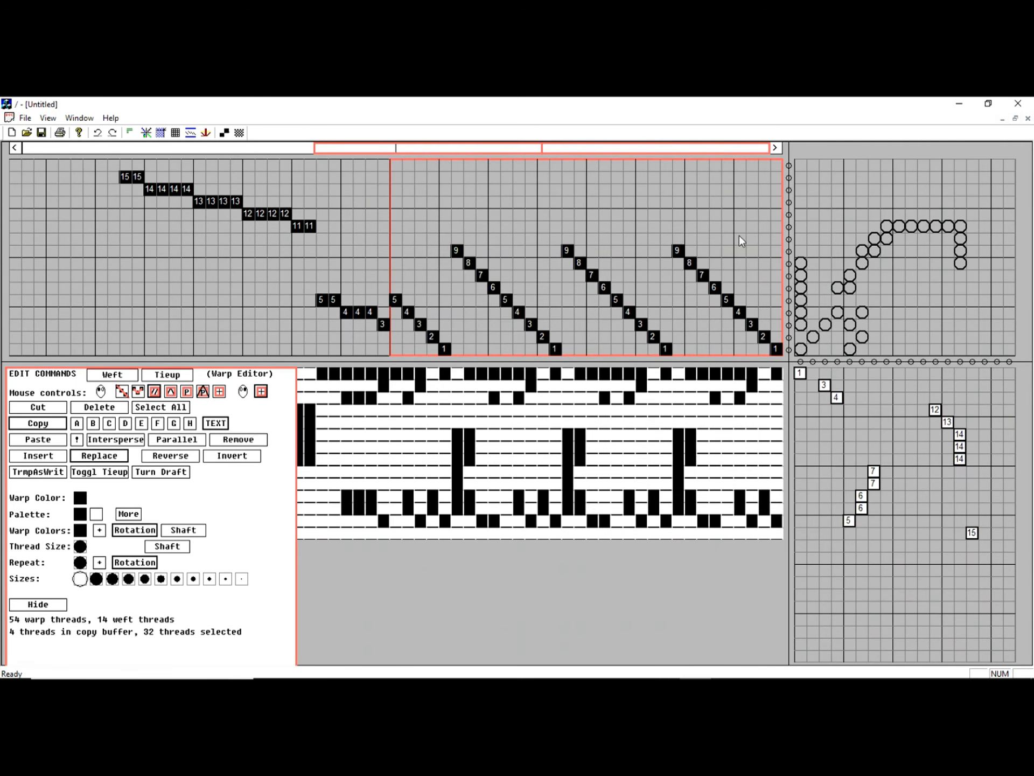
pyautogui.moveTo(746, 194)
pyautogui.mouseDown()
pyautogui.moveTo(684, 245)
pyautogui.moveTo(776, 195)
pyautogui.moveTo(764, 161)
pyautogui.moveTo(777, 231)
pyautogui.mouseUp()
pyautogui.moveTo(817, 421)
pyautogui.mouseDown()
pyautogui.moveTo(850, 389)
pyautogui.moveTo(836, 452)
pyautogui.moveTo(804, 462)
pyautogui.moveTo(793, 419)
pyautogui.moveTo(801, 387)
pyautogui.mouseUp()
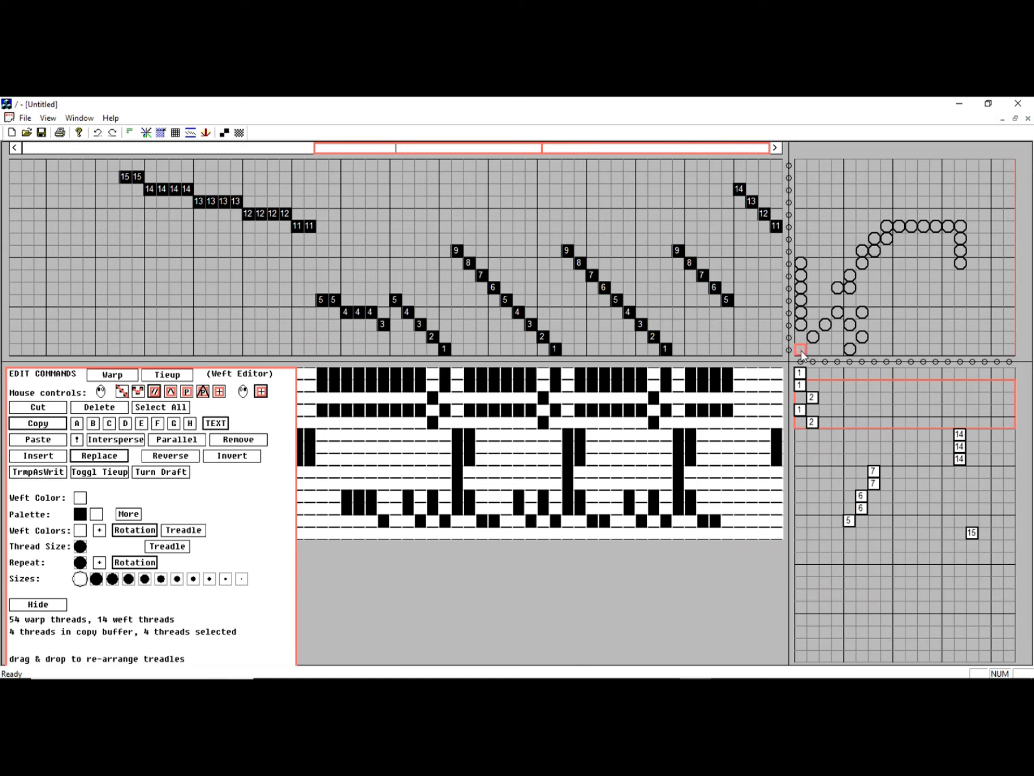
pyautogui.moveTo(800, 351); pyautogui.dragTo(988, 162)
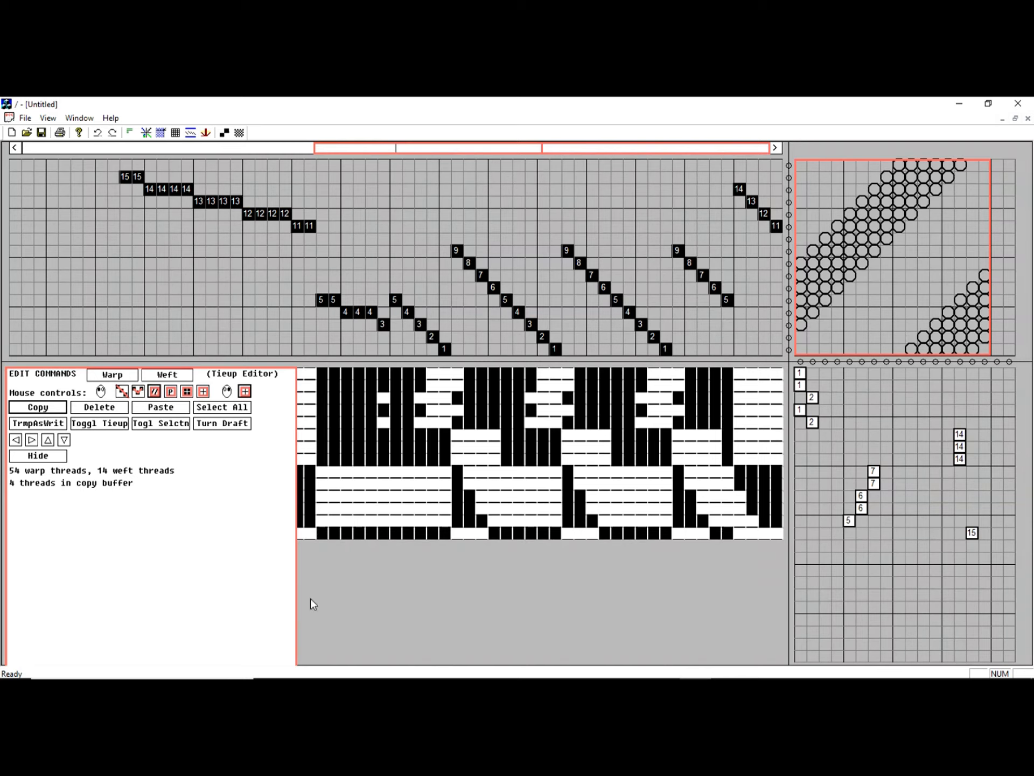
# Step: Draw a point threading between shafts 1 and 14 in the warp and a point treadling between treadles 7 and 12 in the weft
pyautogui.click(112, 374)
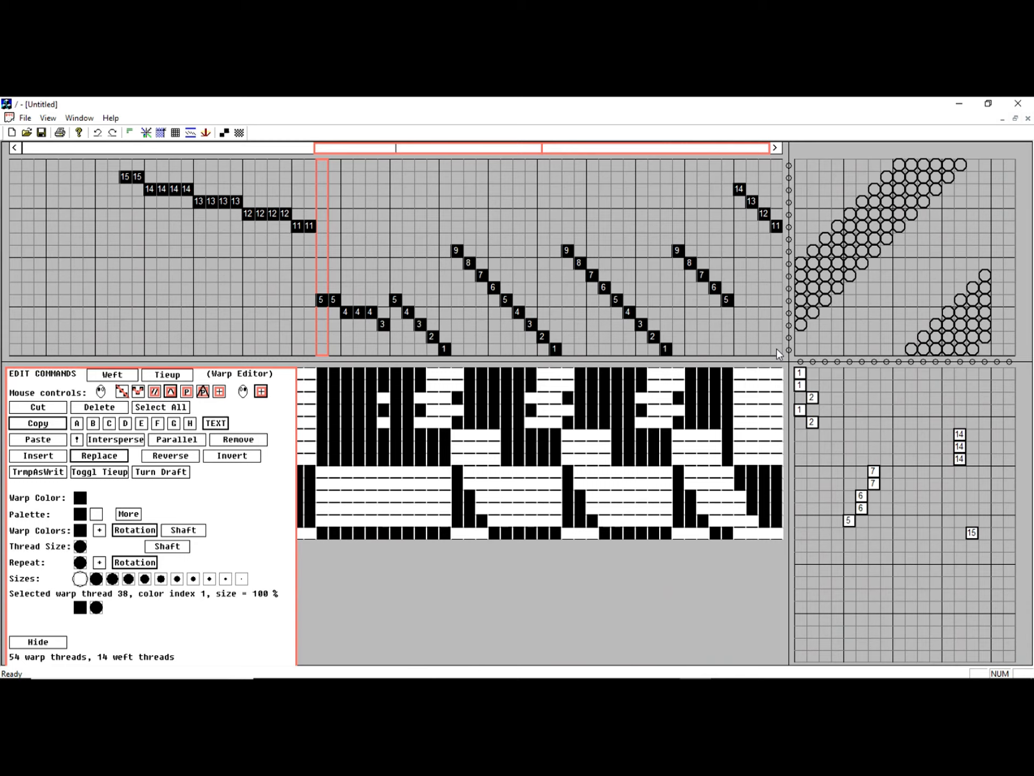
pyautogui.moveTo(777, 347); pyautogui.dragTo(331, 186)
pyautogui.moveTo(942, 402); pyautogui.dragTo(892, 609)
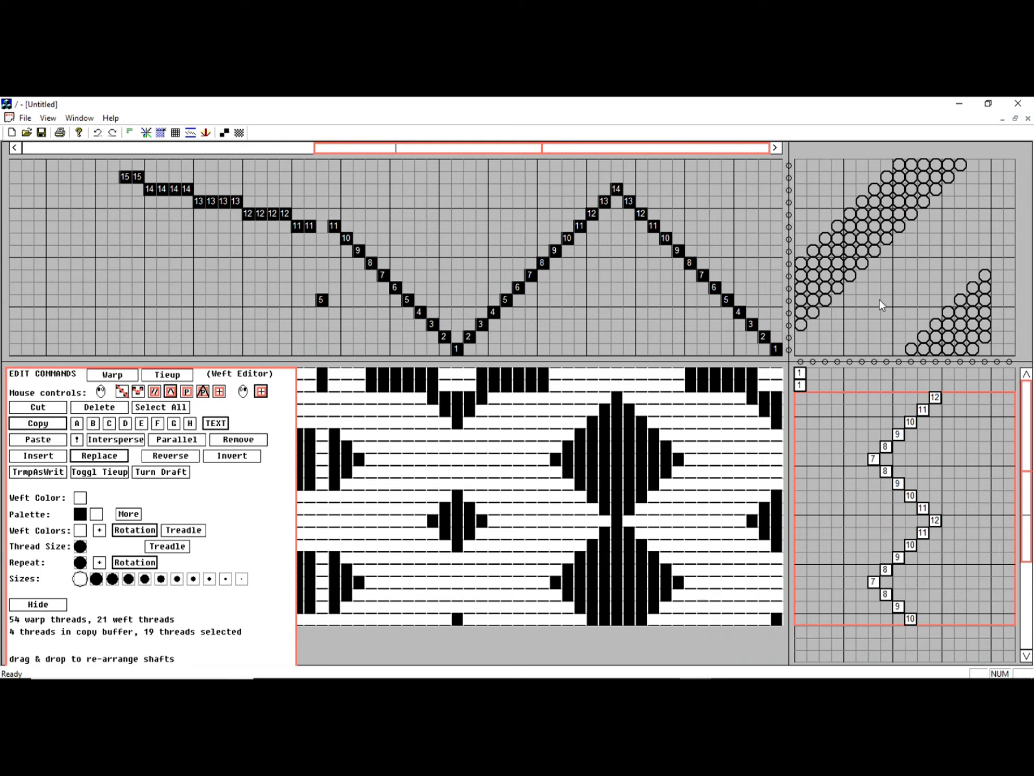
# Step: Copy the five warp threads on shafts 5 to 9 and fill 17 threads of the threading with their mirrored repeats
pyautogui.click(188, 393)
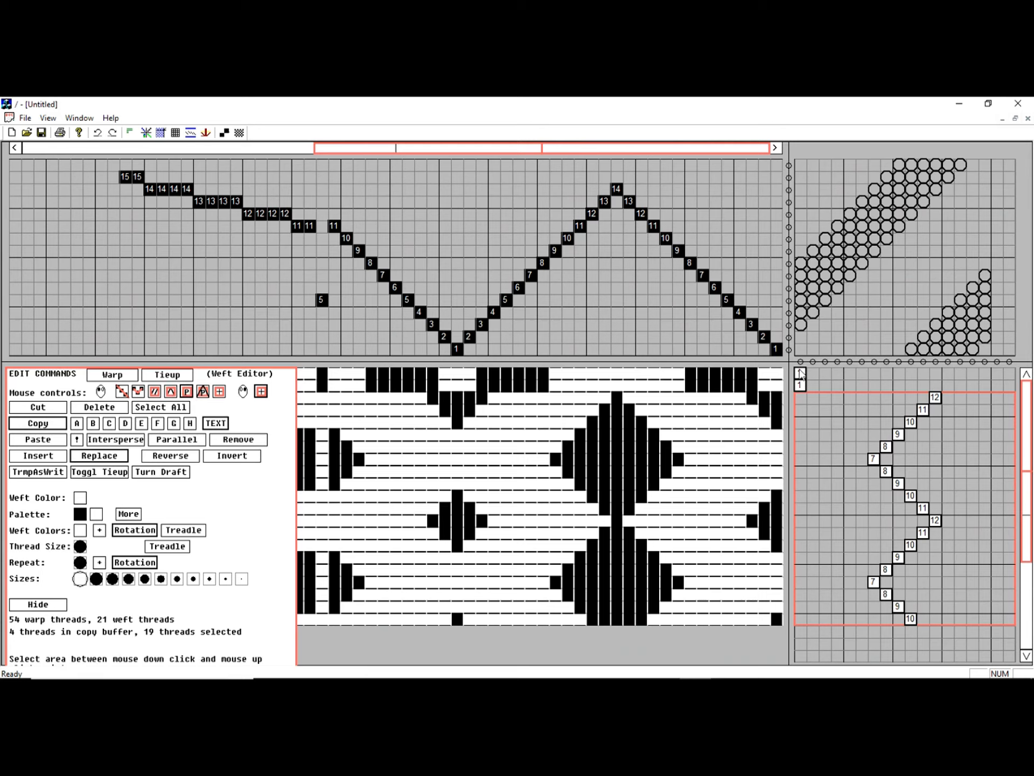
pyautogui.moveTo(733, 297); pyautogui.dragTo(682, 258)
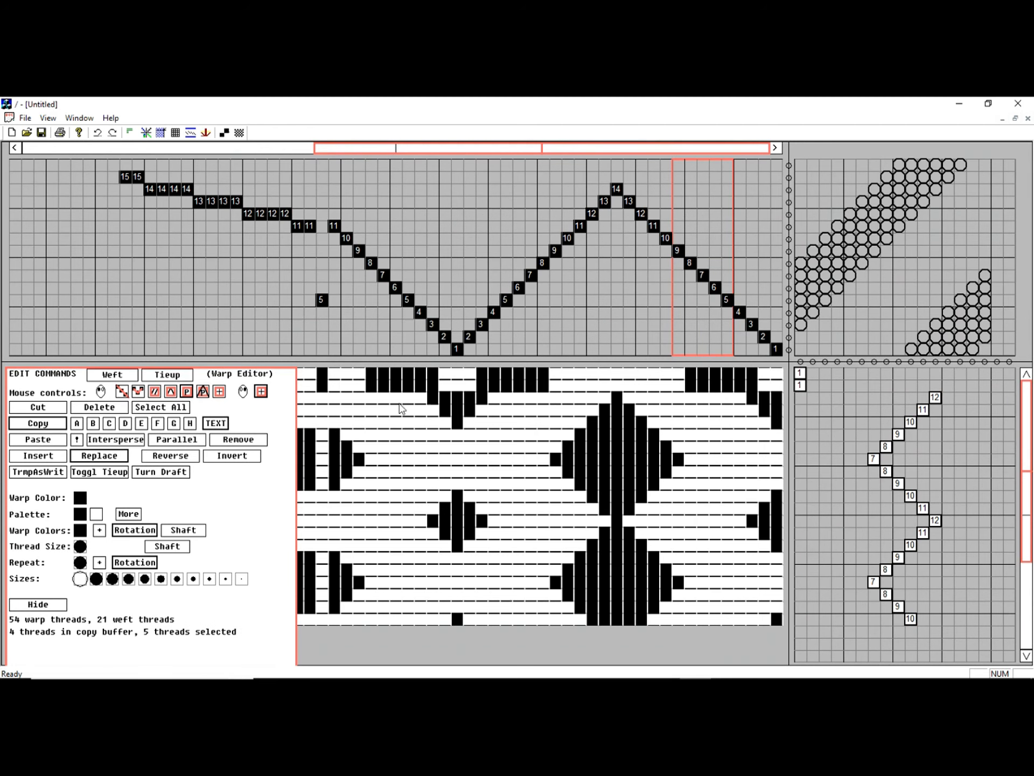
pyautogui.click(60, 426)
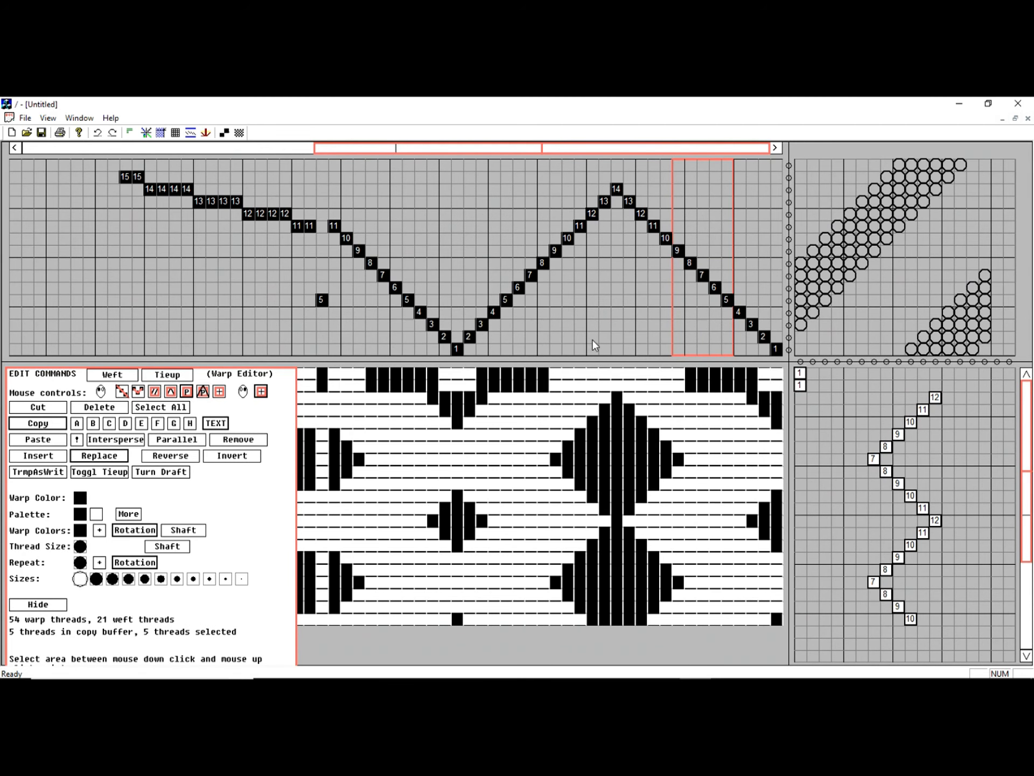
pyautogui.moveTo(595, 345); pyautogui.dragTo(545, 196)
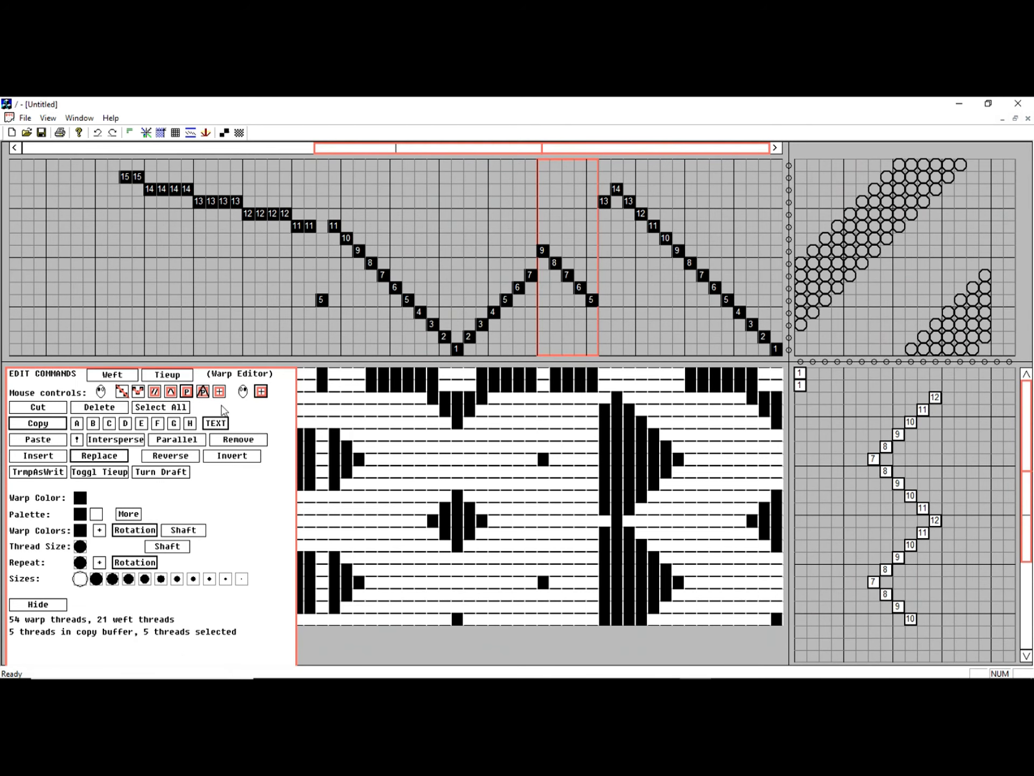
pyautogui.moveTo(593, 343); pyautogui.dragTo(391, 164)
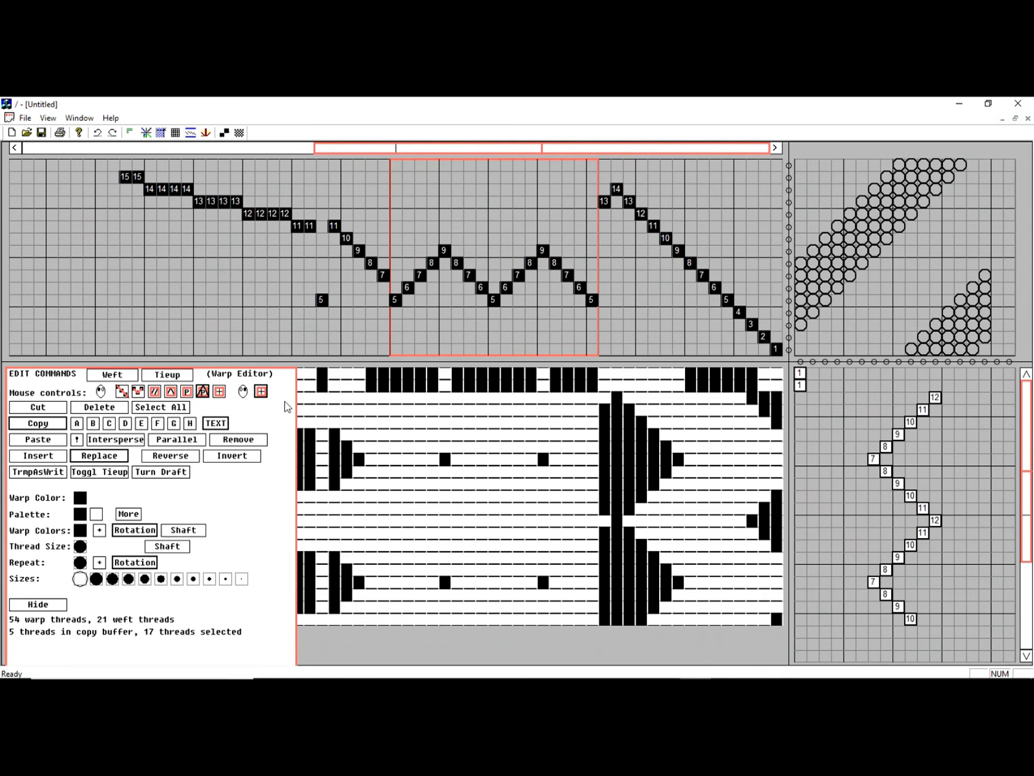
# Step: Switch between the tie-up and weft editors to view the mouse controls each one offers
pyautogui.click(873, 315)
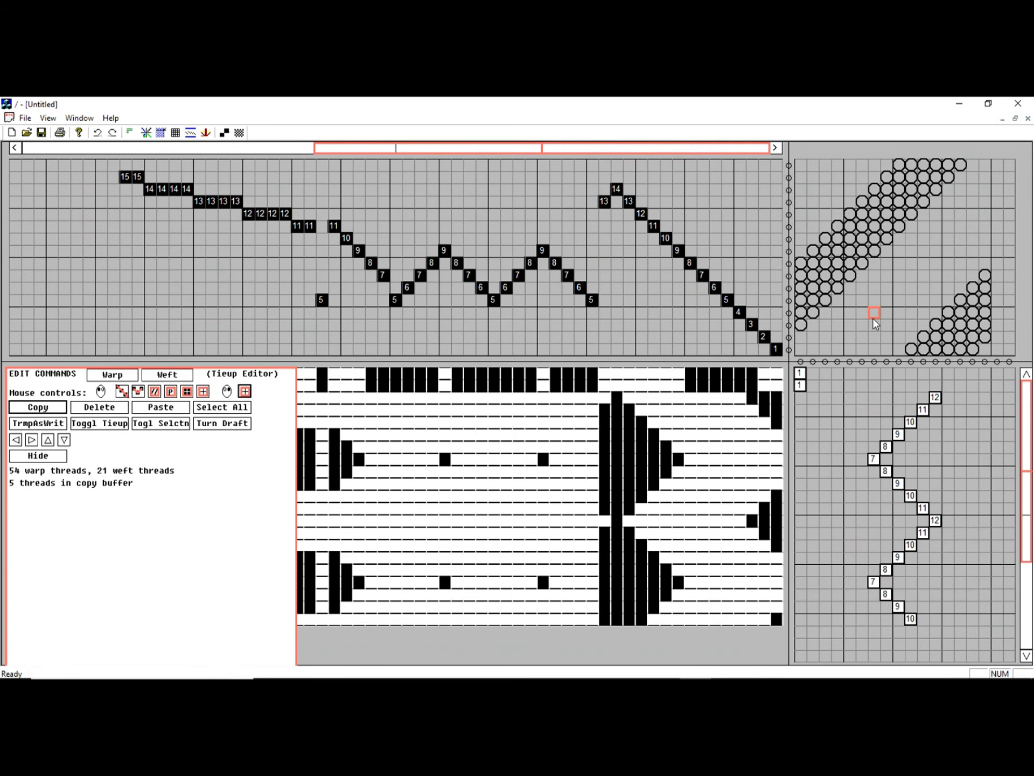
pyautogui.click(878, 427)
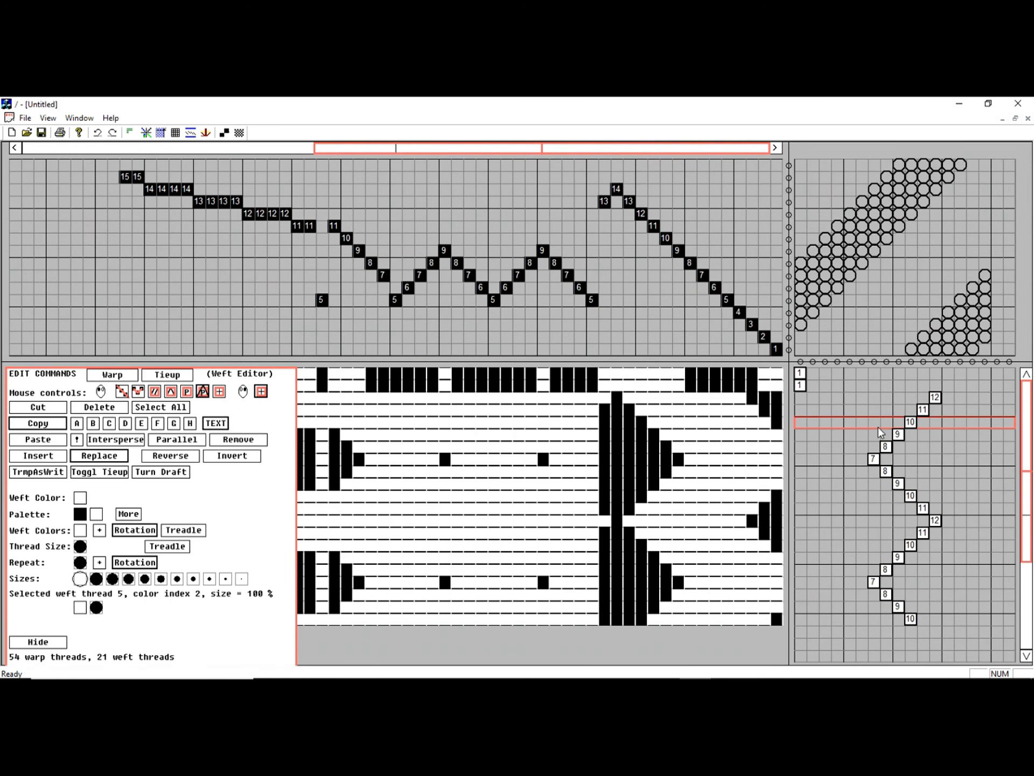
pyautogui.click(904, 287)
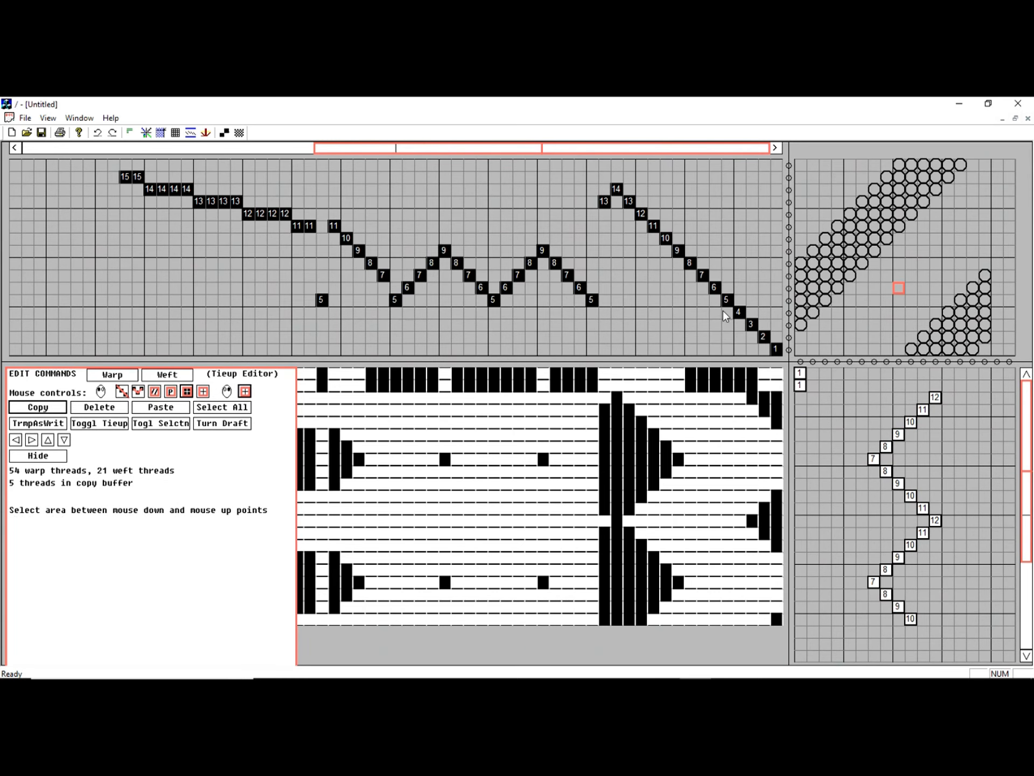
pyautogui.moveTo(862, 334)
pyautogui.mouseDown()
pyautogui.moveTo(920, 289)
pyautogui.moveTo(879, 322)
pyautogui.mouseUp()
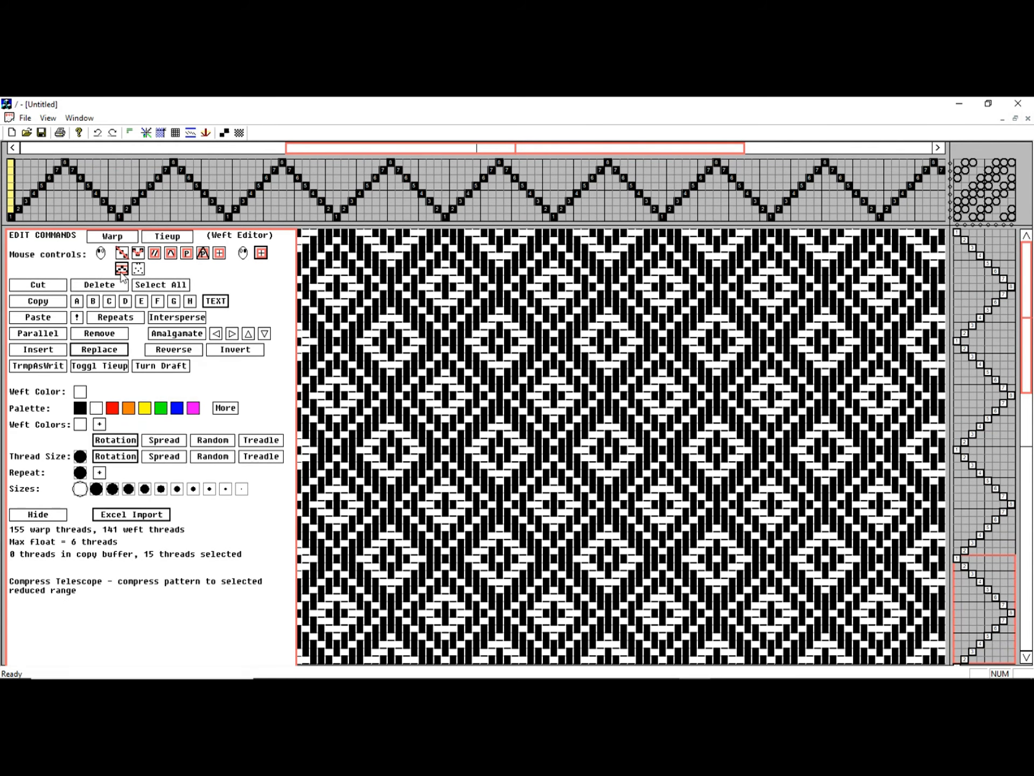
# Step: Use Compress Telescope to squeeze the point threading into shafts 3 to 5 across 18 warp threads
pyautogui.click(207, 192)
pyautogui.moveTo(208, 192); pyautogui.dragTo(252, 203)
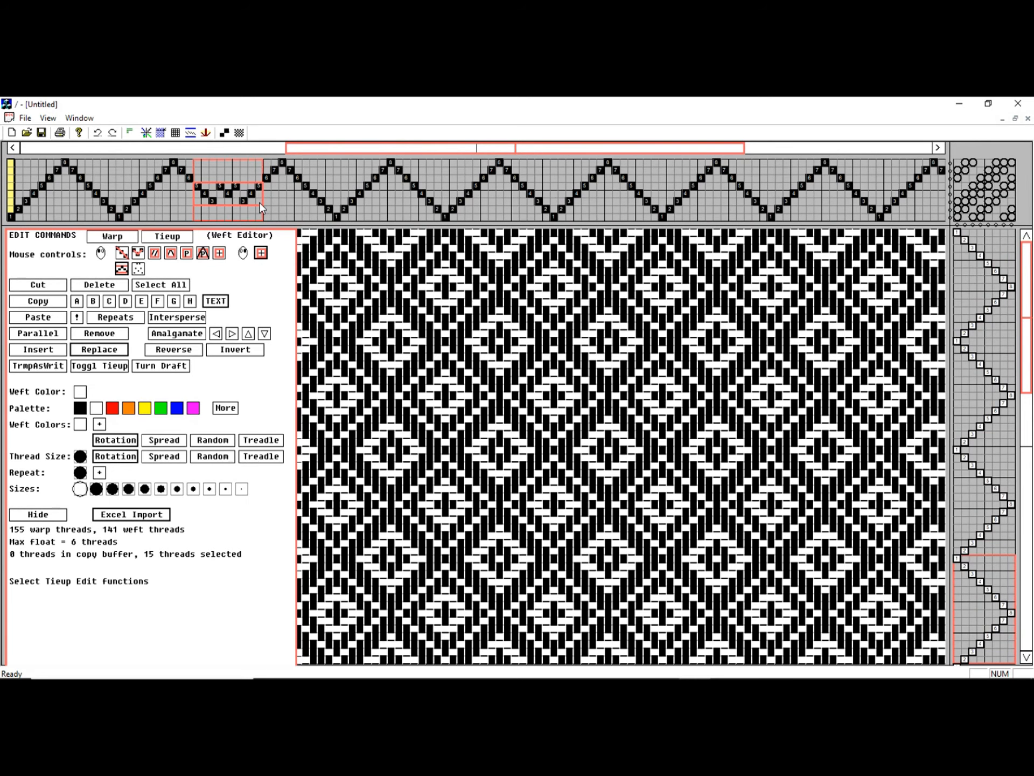
pyautogui.moveTo(260, 202); pyautogui.dragTo(335, 204)
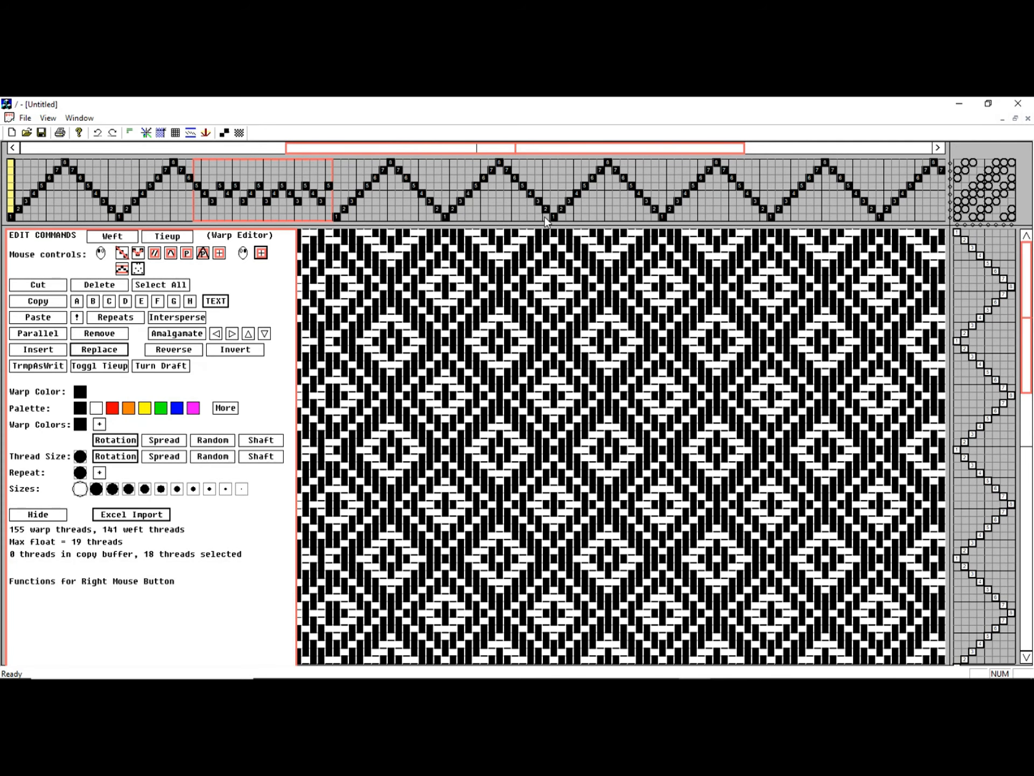
# Step: Apply the other telescope control to a 15-thread point of the warp, spreading its threads over shafts 1, 3, 5 and 7
pyautogui.moveTo(445, 218); pyautogui.dragTo(552, 224)
pyautogui.moveTo(553, 216); pyautogui.dragTo(552, 211)
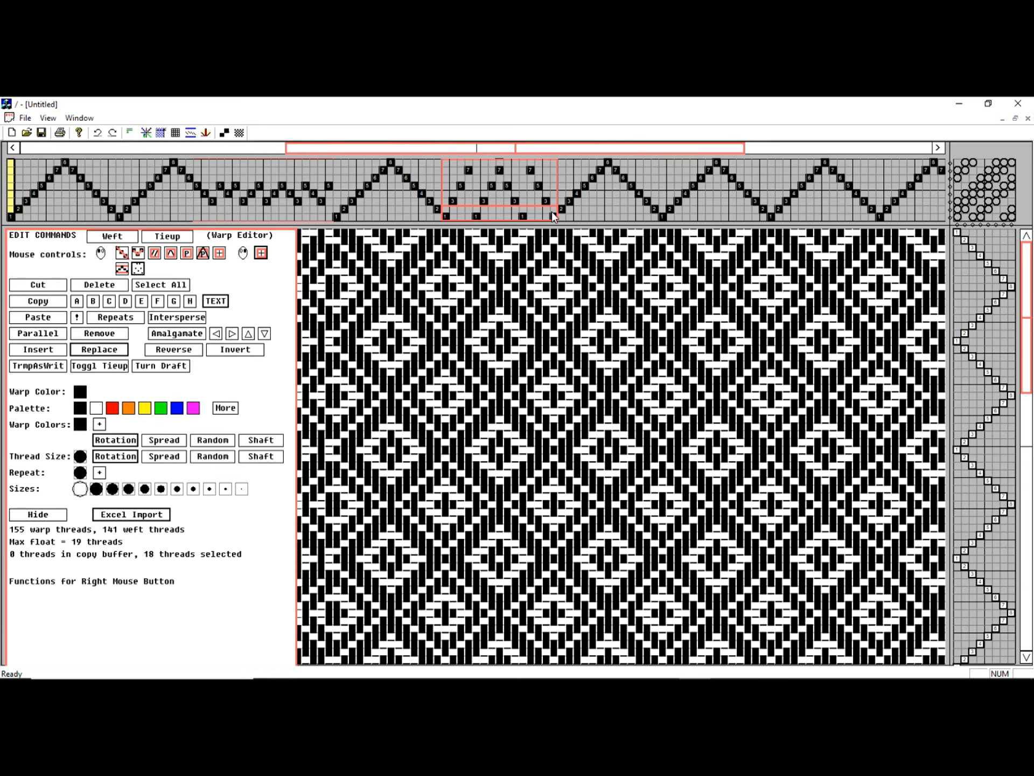
pyautogui.moveTo(552, 211); pyautogui.dragTo(552, 204)
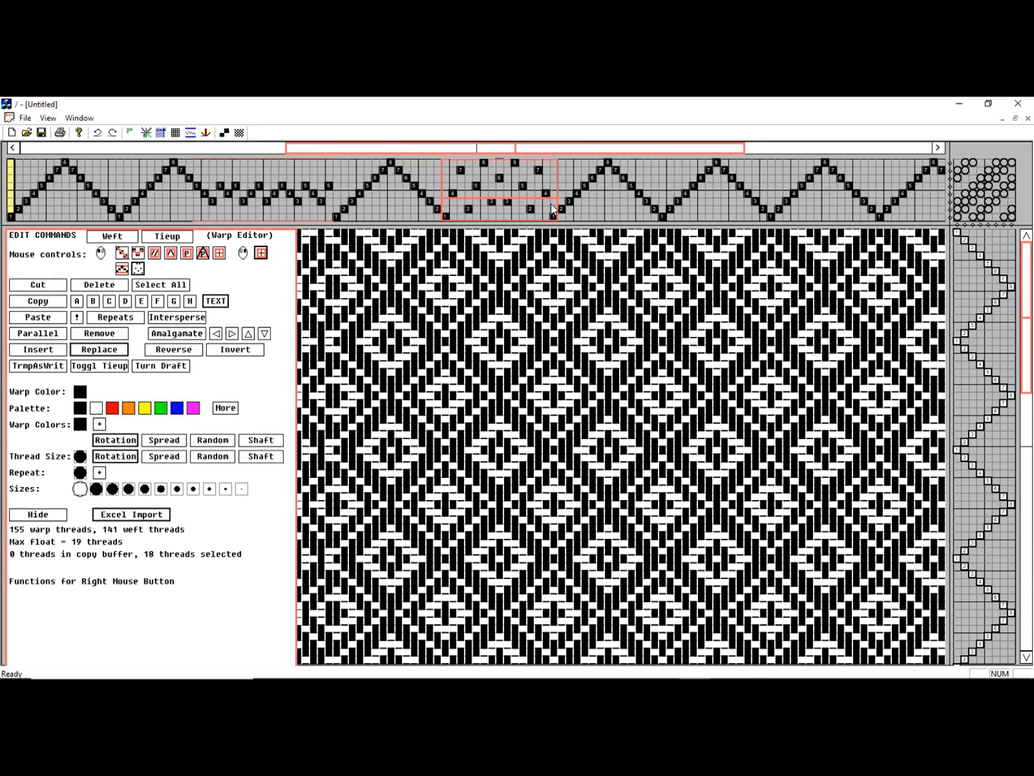
pyautogui.moveTo(552, 203); pyautogui.dragTo(555, 177)
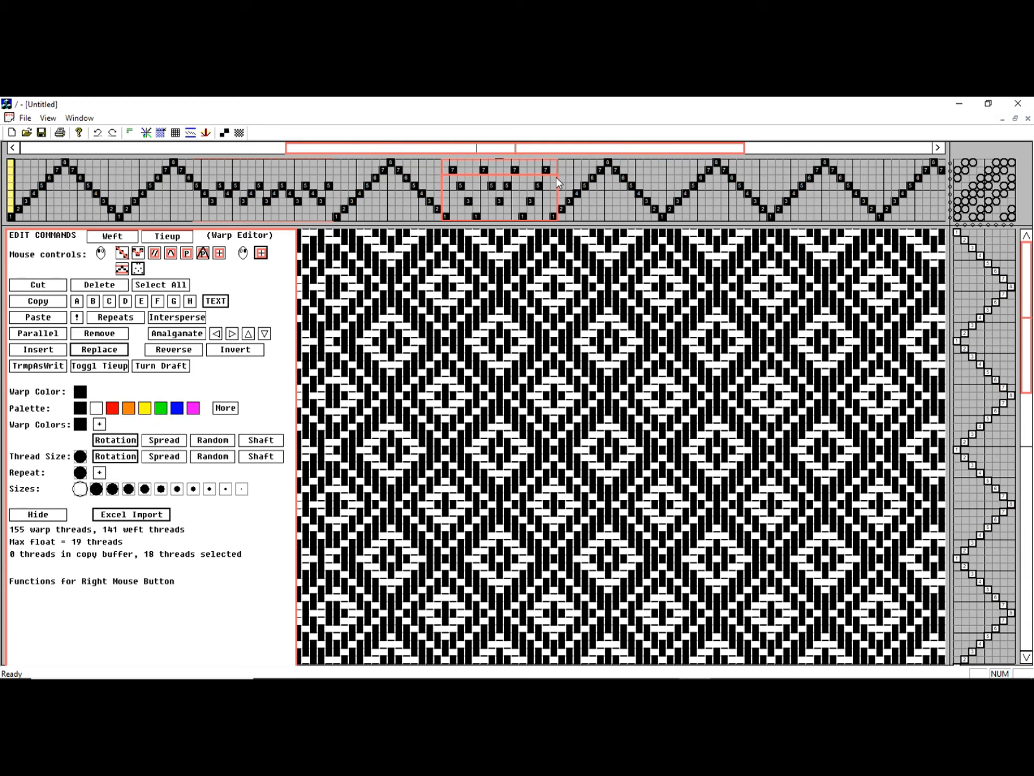
pyautogui.moveTo(556, 177); pyautogui.dragTo(555, 177)
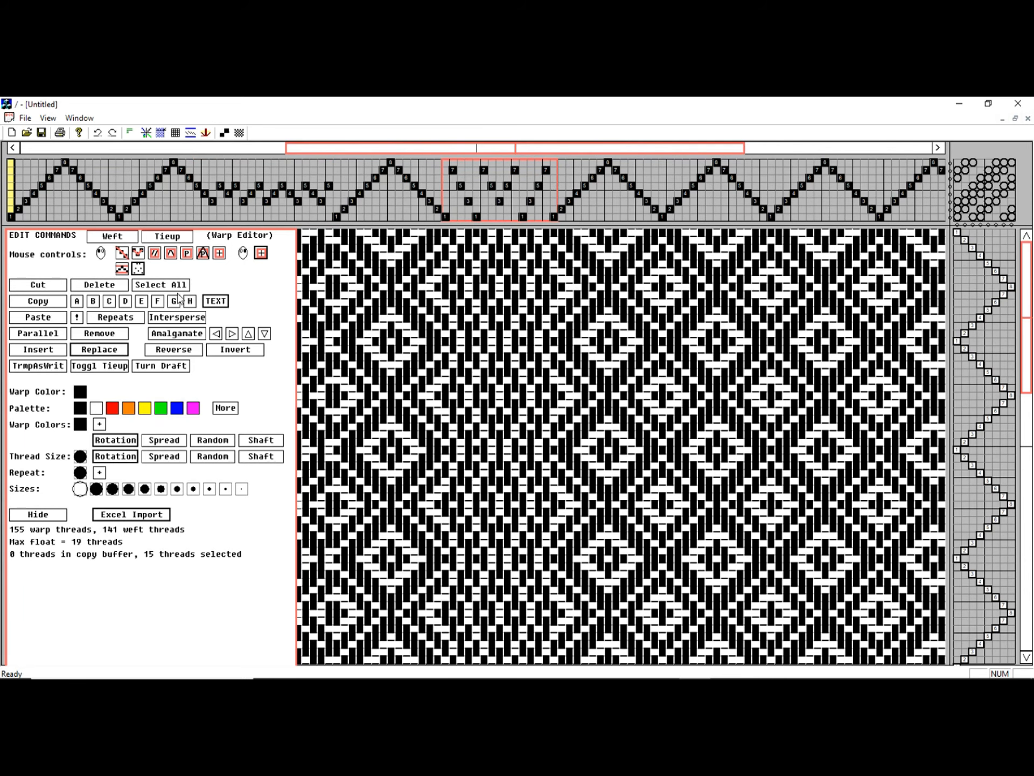